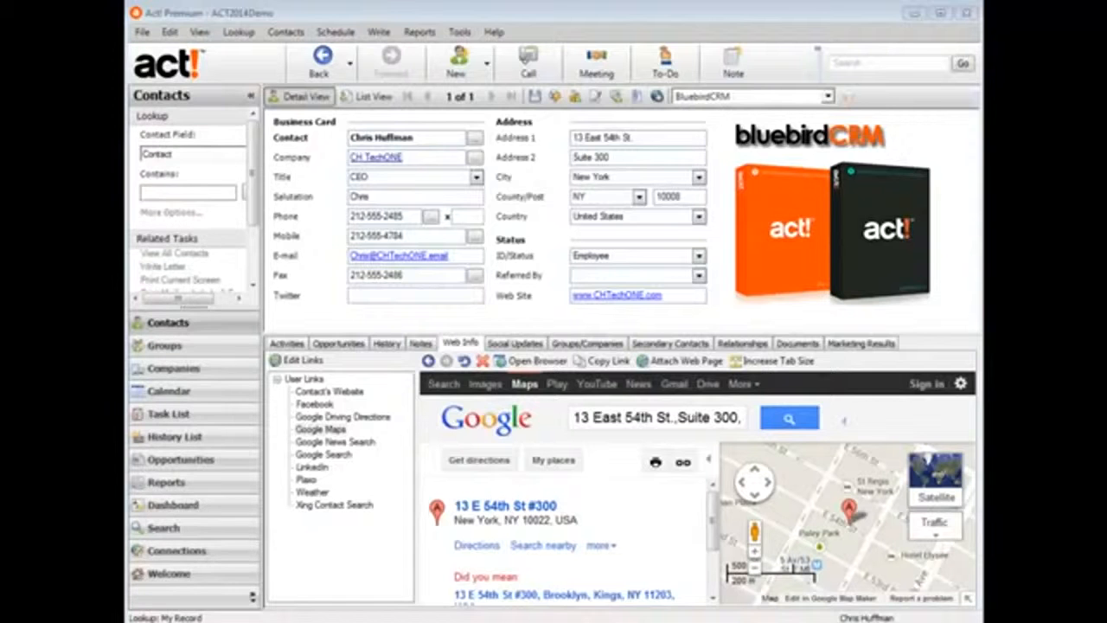
Set the Admin company creation threshold to 2 contacts in Preferences and confirm it.
click(459, 32)
click(491, 475)
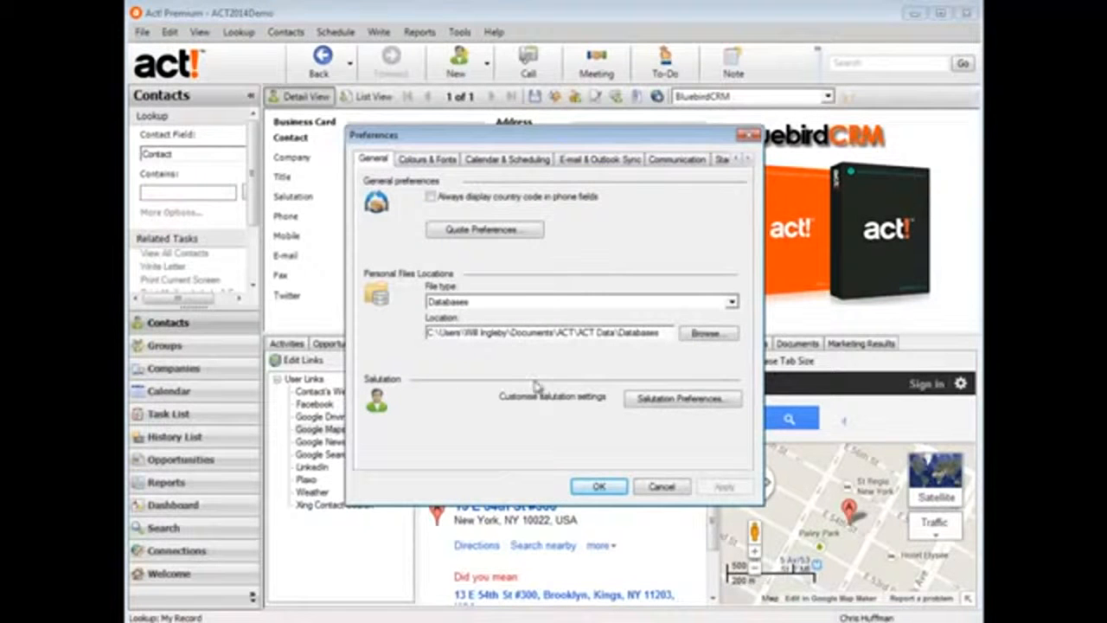
click(748, 160)
click(749, 160)
click(659, 161)
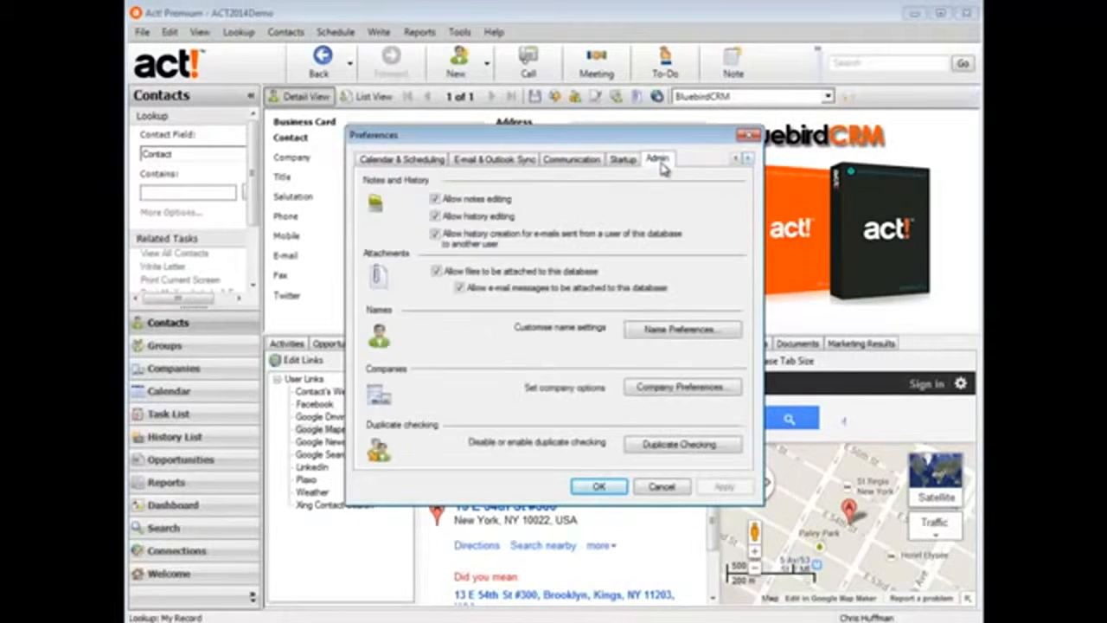
click(644, 390)
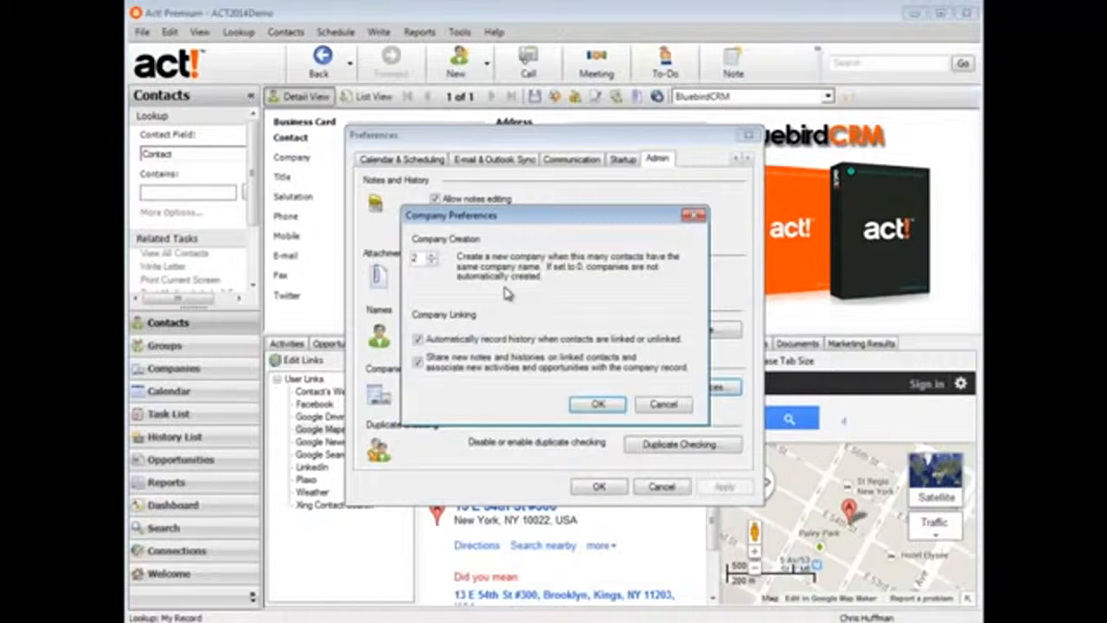
click(598, 404)
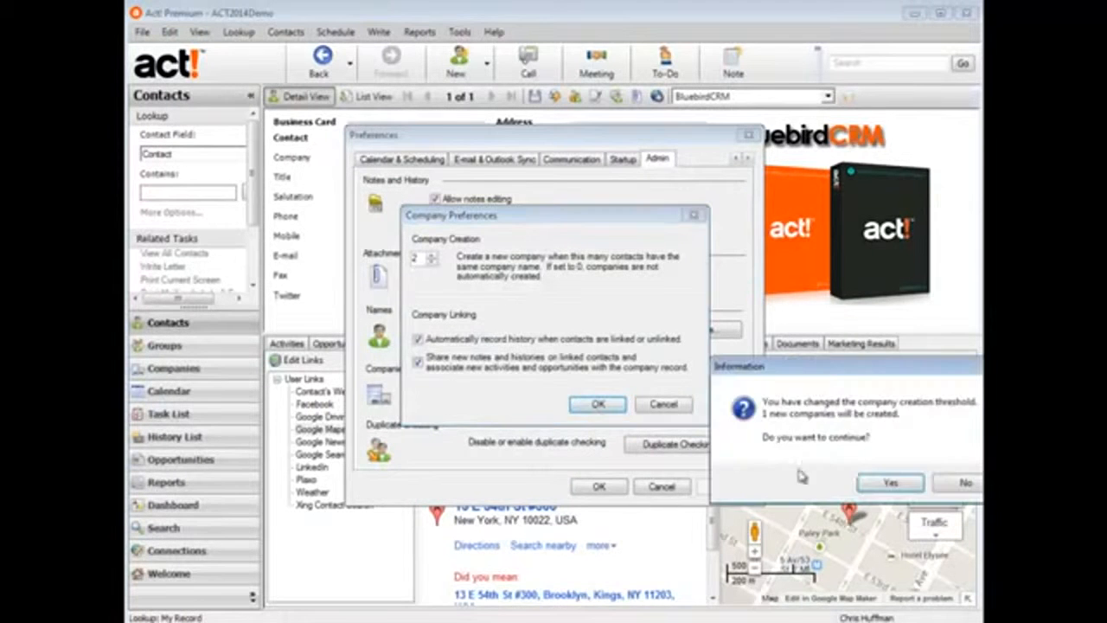
click(890, 483)
click(599, 487)
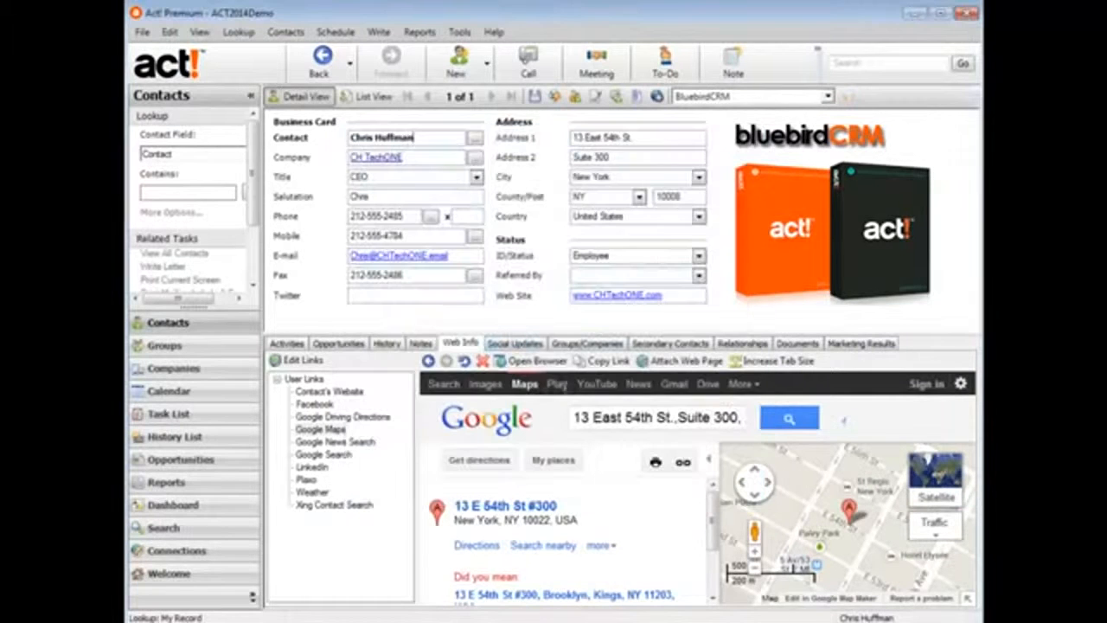
Create a new contact with the contact's full name and company BluebirdCRM.
click(458, 63)
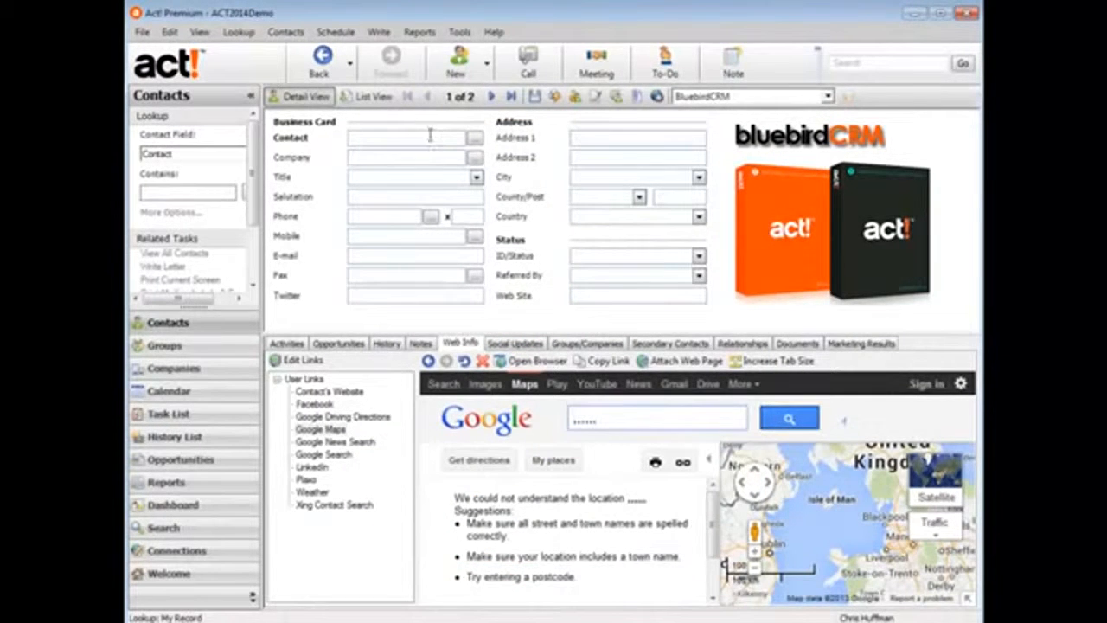
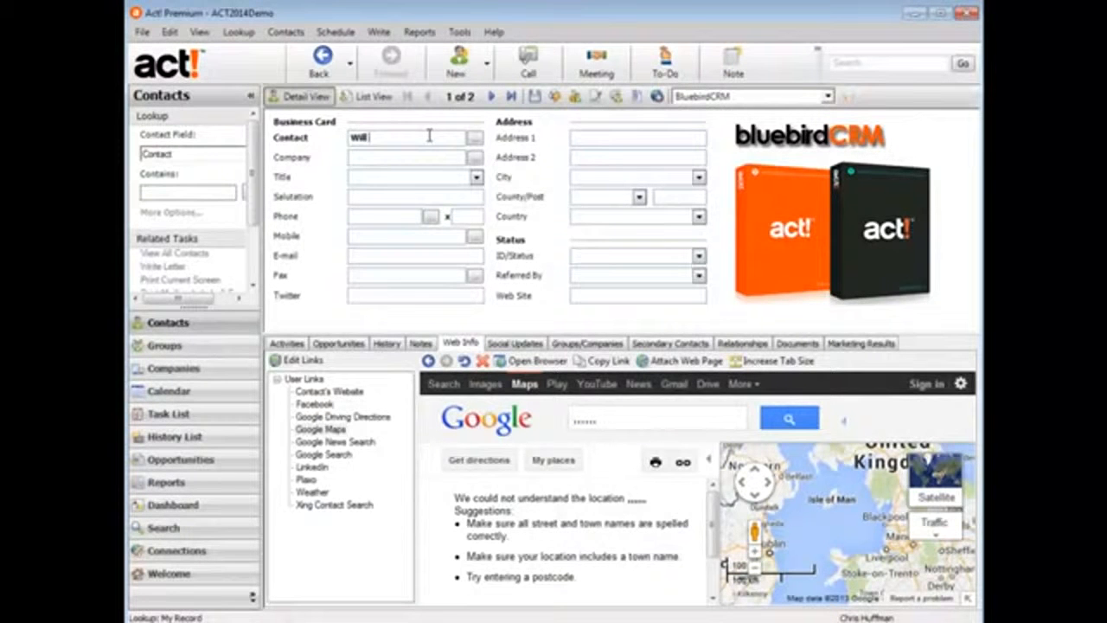
key(Tab)
text(BluebirdCRM)
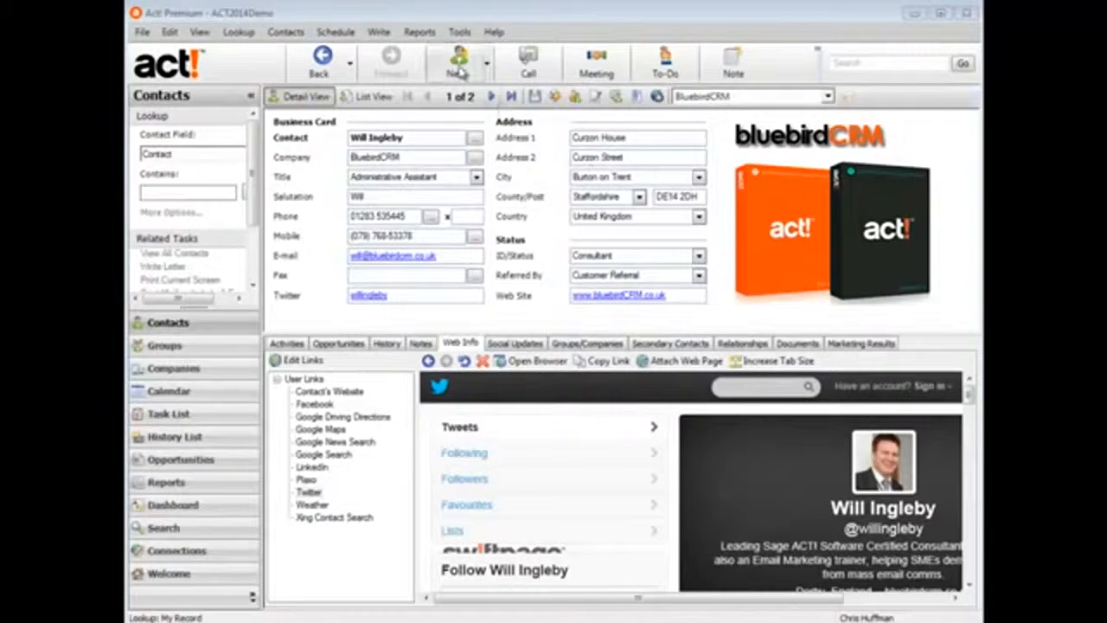
Add another new contact with the contact's full name and company BluebirdCRM.
click(459, 63)
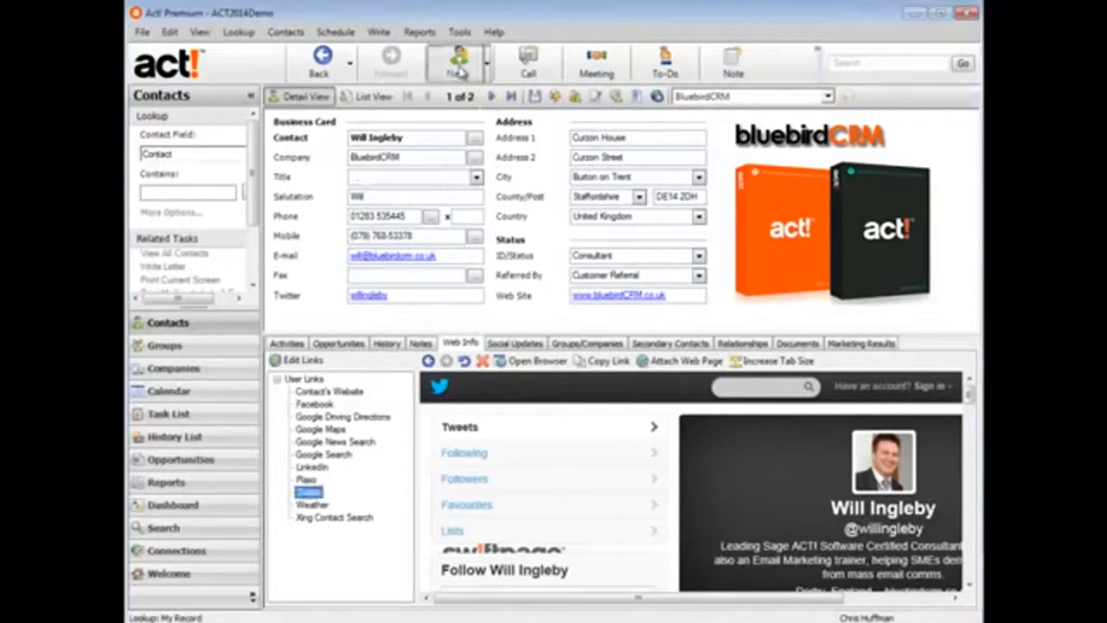
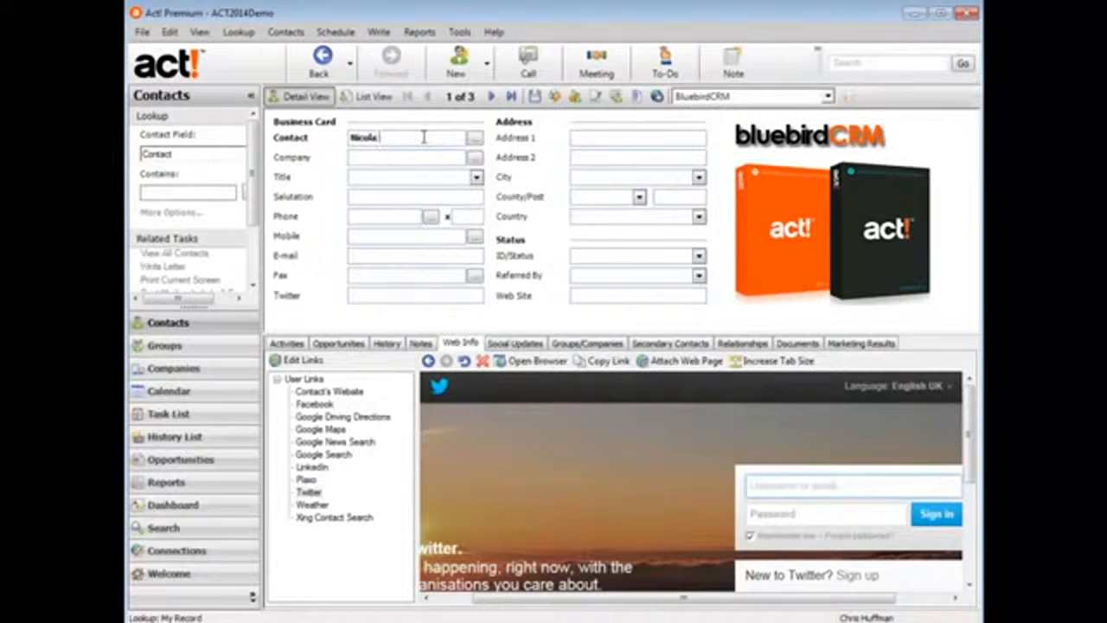
key(Tab)
text(Bluebird)
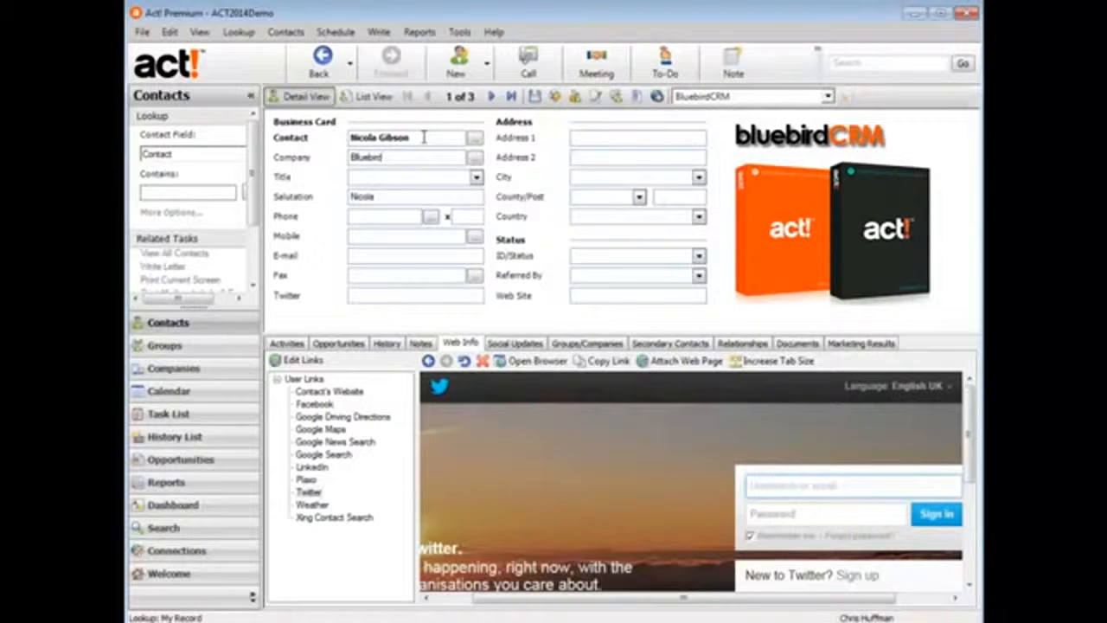
text(CRM)
Set the new contact's title to Administrative Assistant.
key(Tab)
click(475, 176)
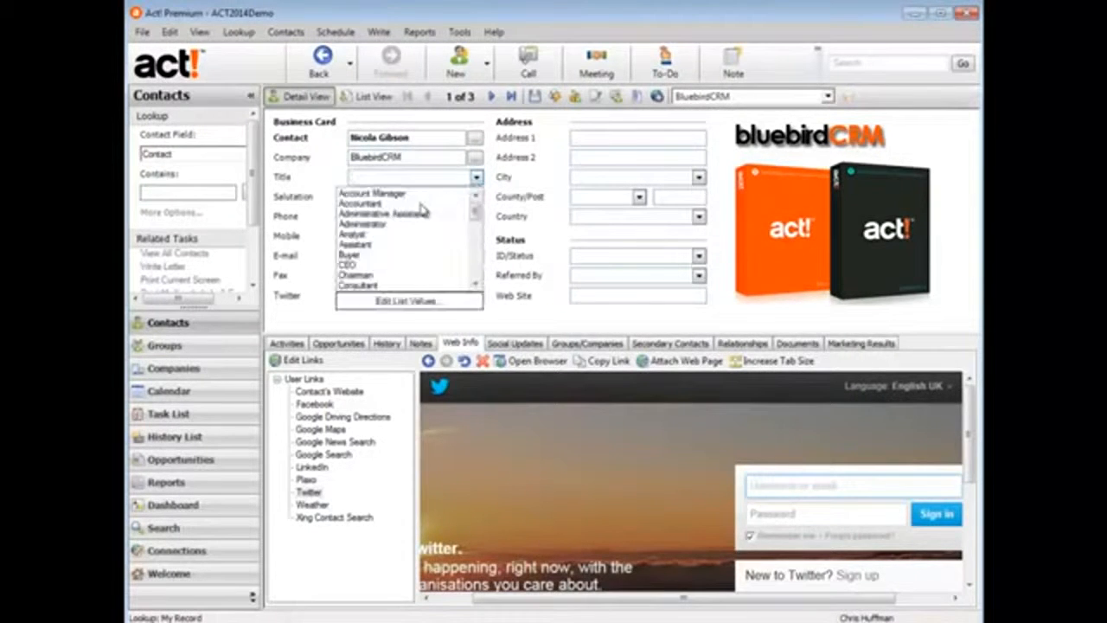
click(403, 214)
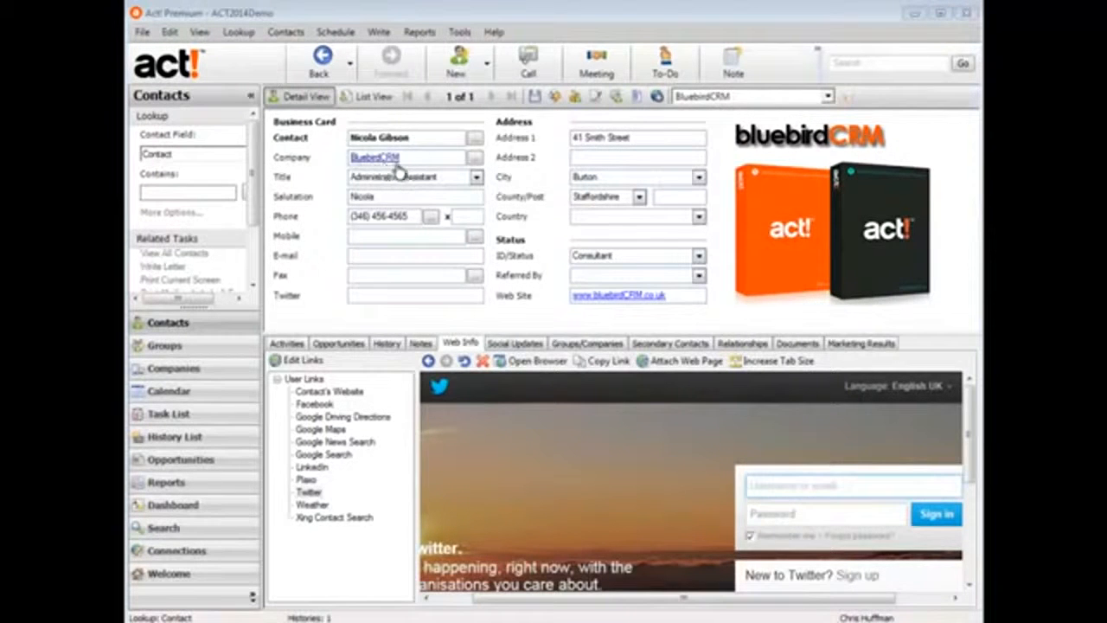
Open the BluebirdCRM company record and view each of its two linked contacts.
click(377, 164)
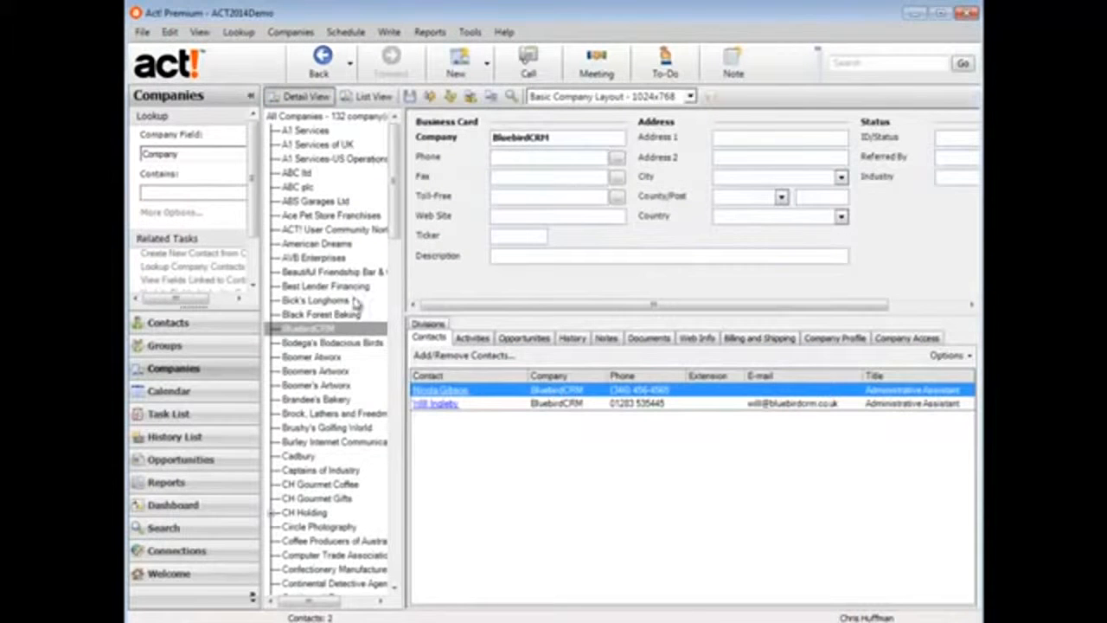
click(321, 331)
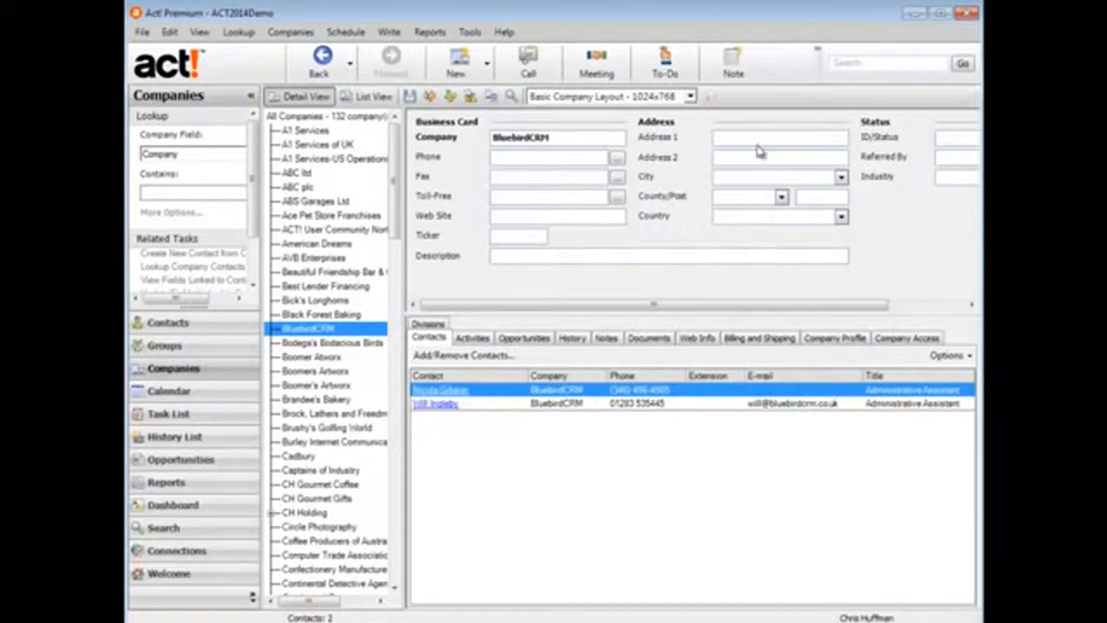
click(449, 392)
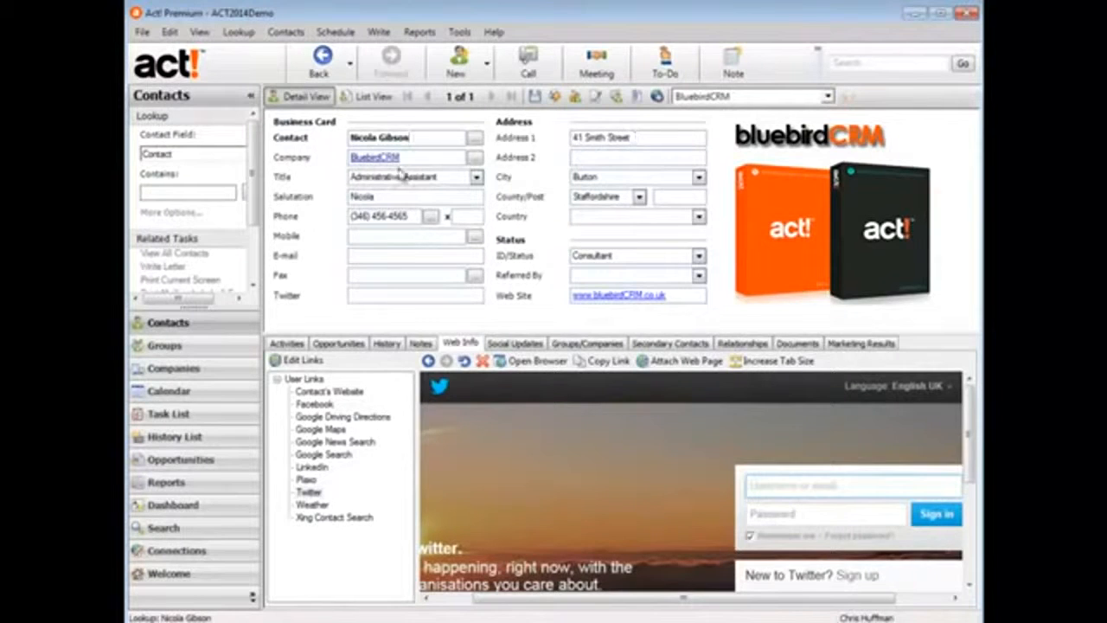
click(377, 158)
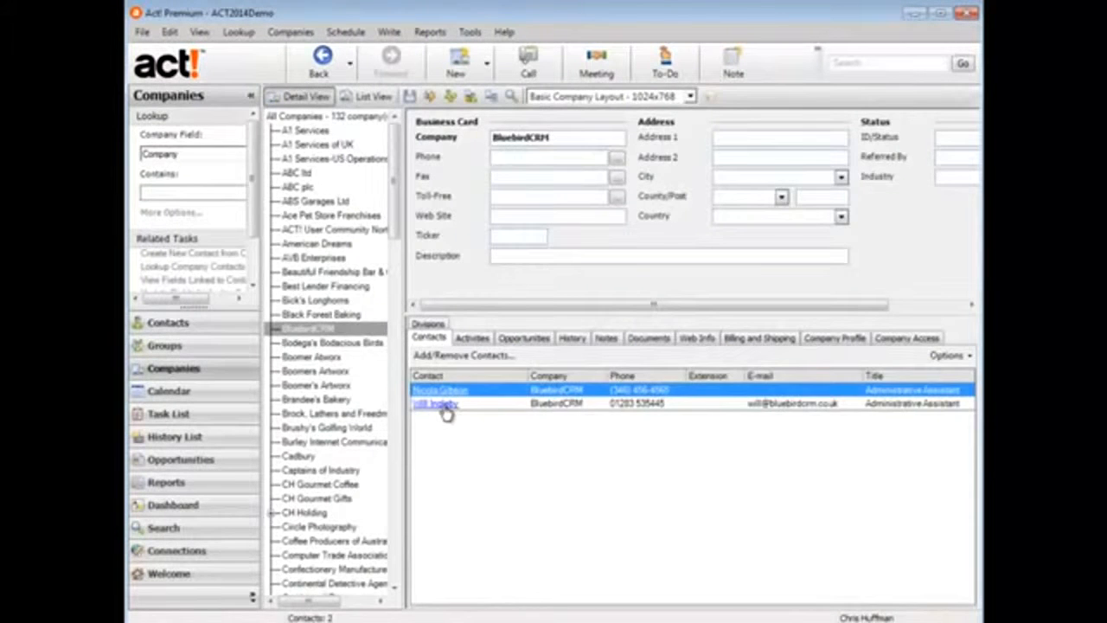
click(445, 406)
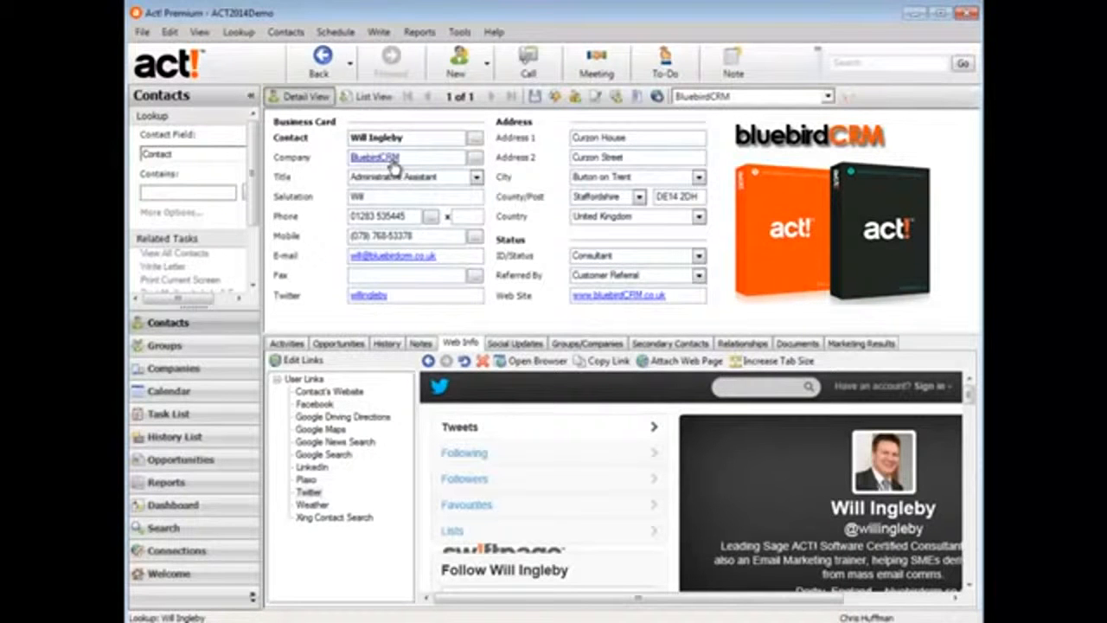
click(394, 166)
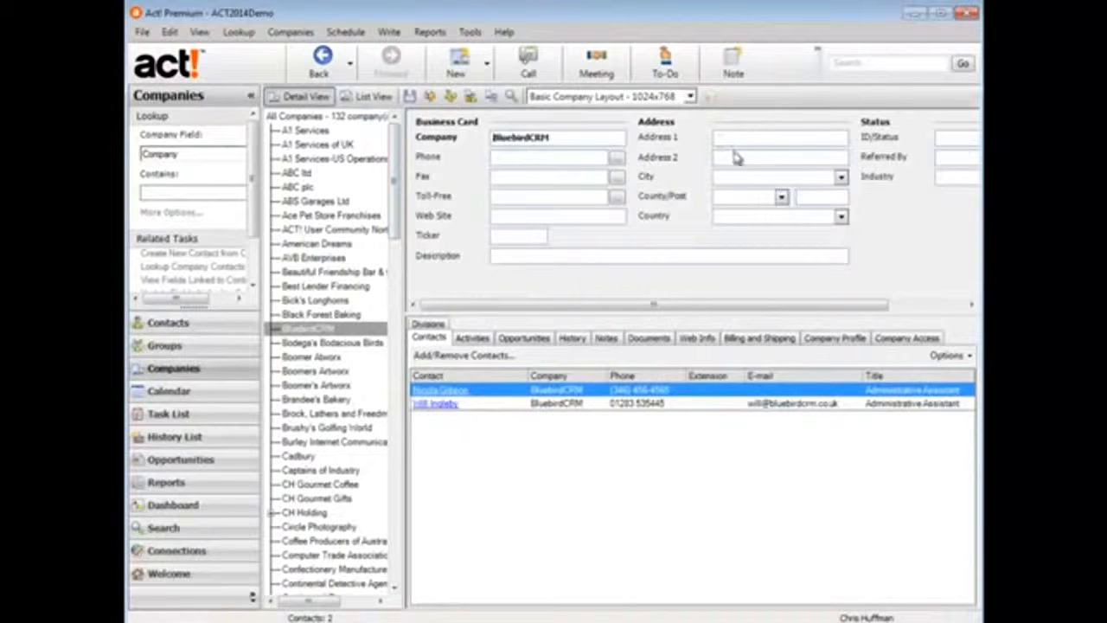
Enter 'xxxxxxx' as BluebirdCRM's Address 1, save, and update the linked contacts.
click(742, 138)
text(xxxxxxx)
click(410, 97)
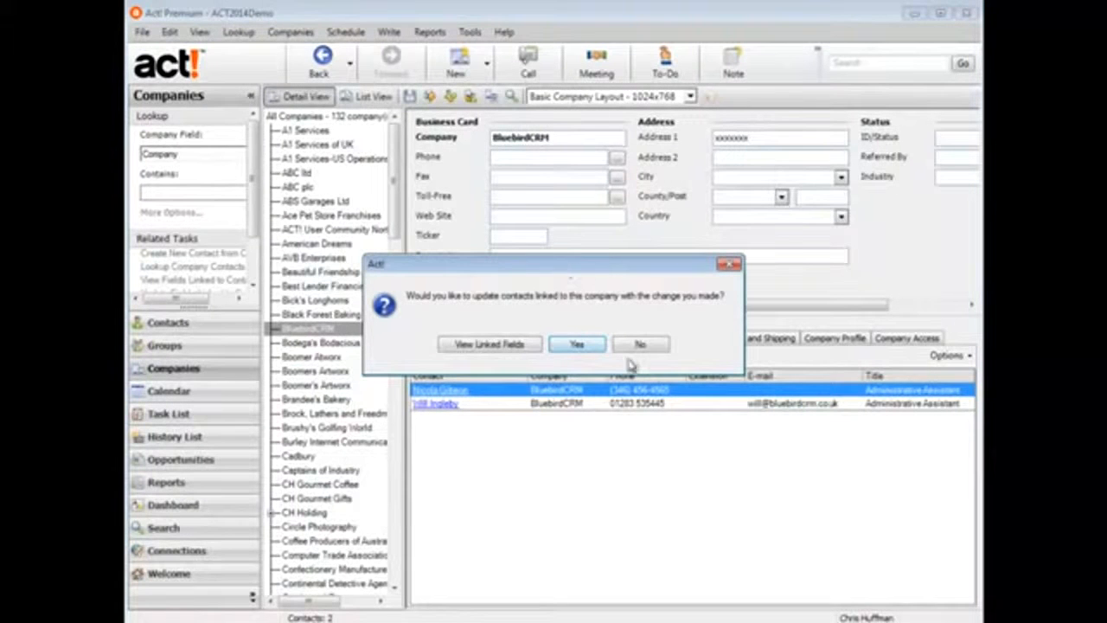
click(575, 346)
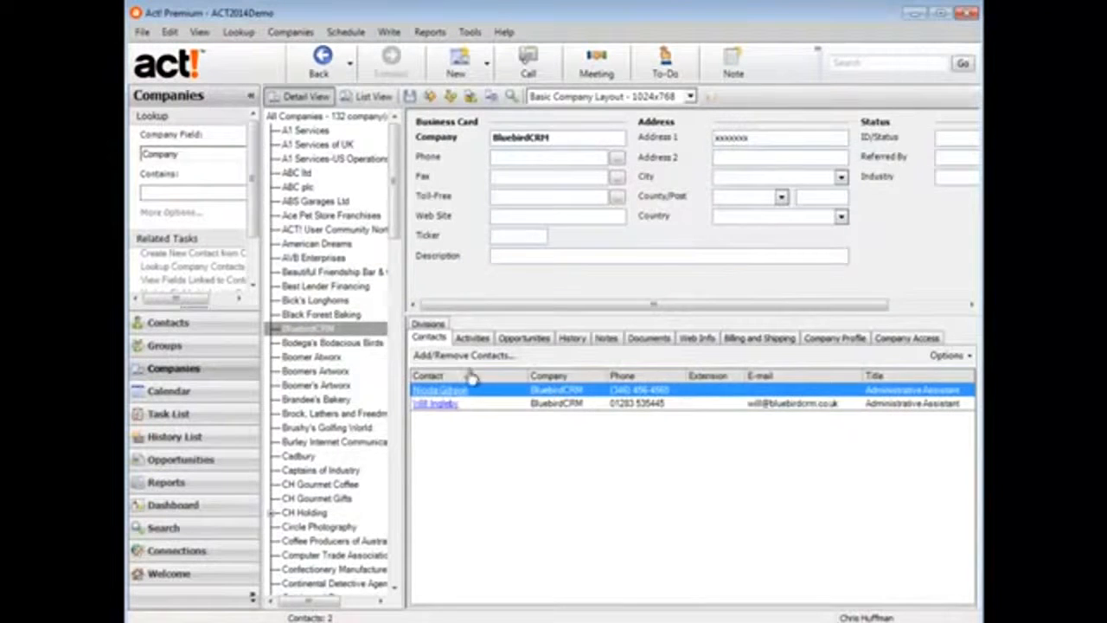
Verify the first linked contact shows the new address line, then return to Companies.
click(443, 390)
double_click(583, 138)
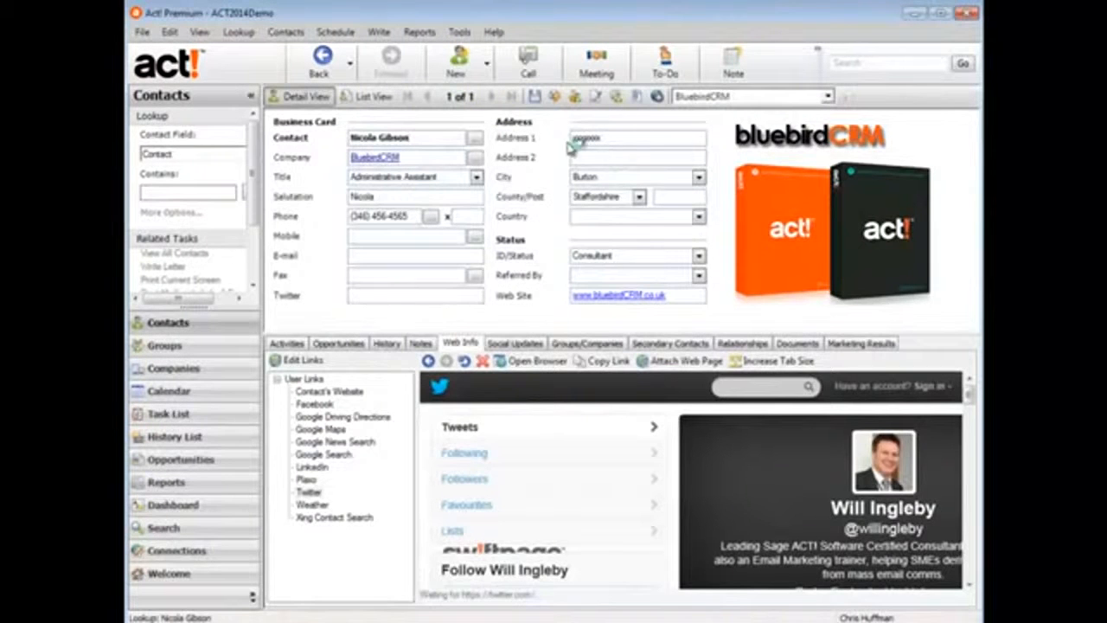
click(191, 369)
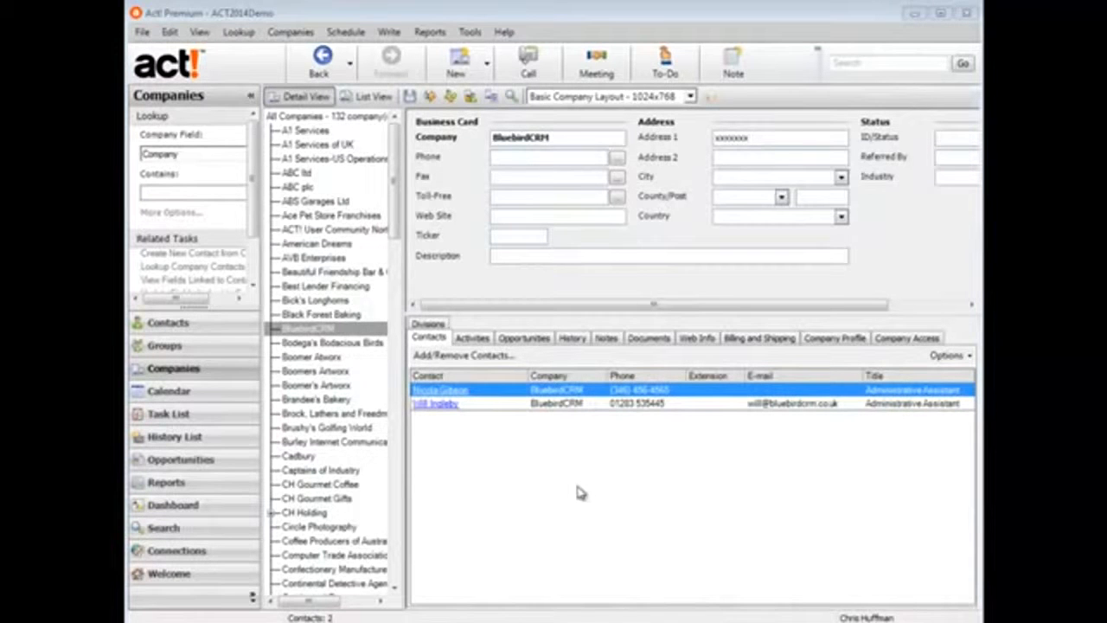
Review BluebirdCRM's history, then its activities, closing the accidentally opened Swiftpage emarketing window.
click(572, 339)
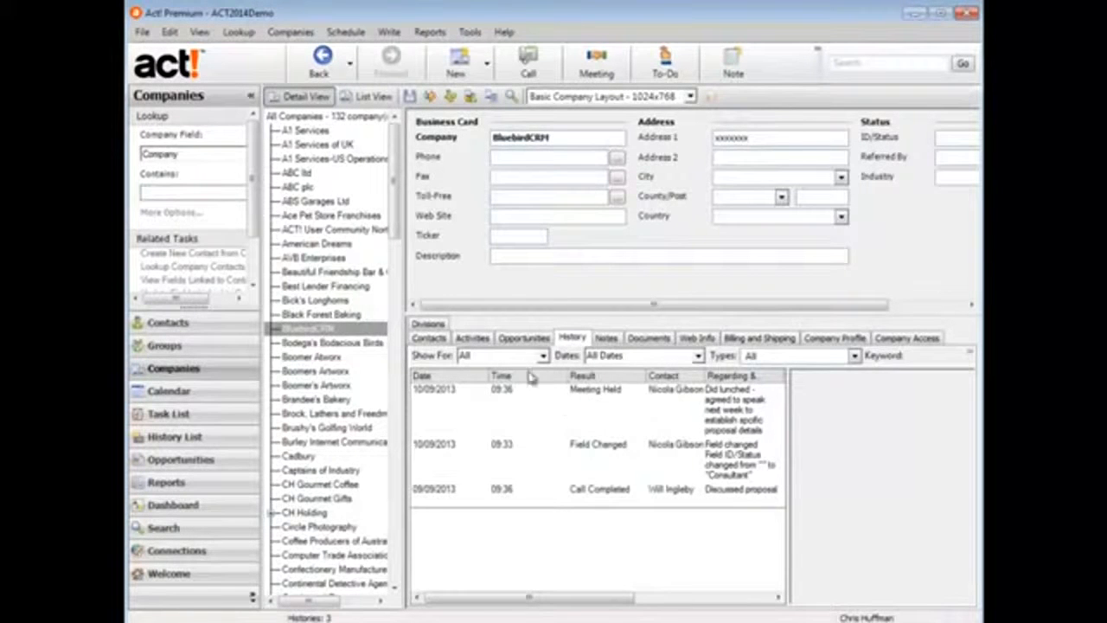
click(473, 340)
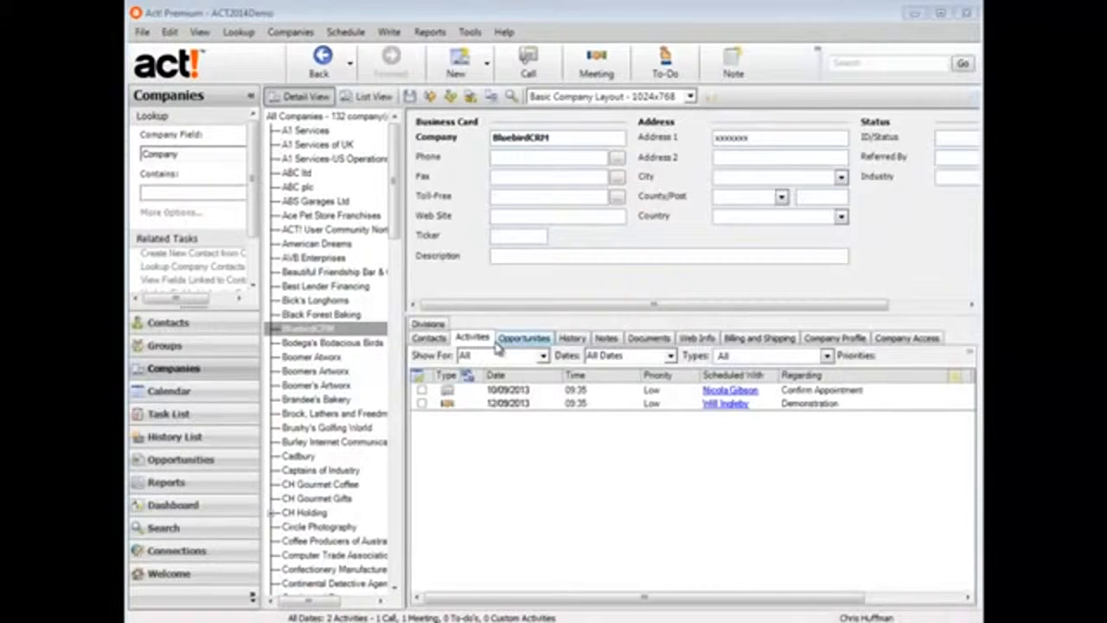
click(704, 97)
click(805, 133)
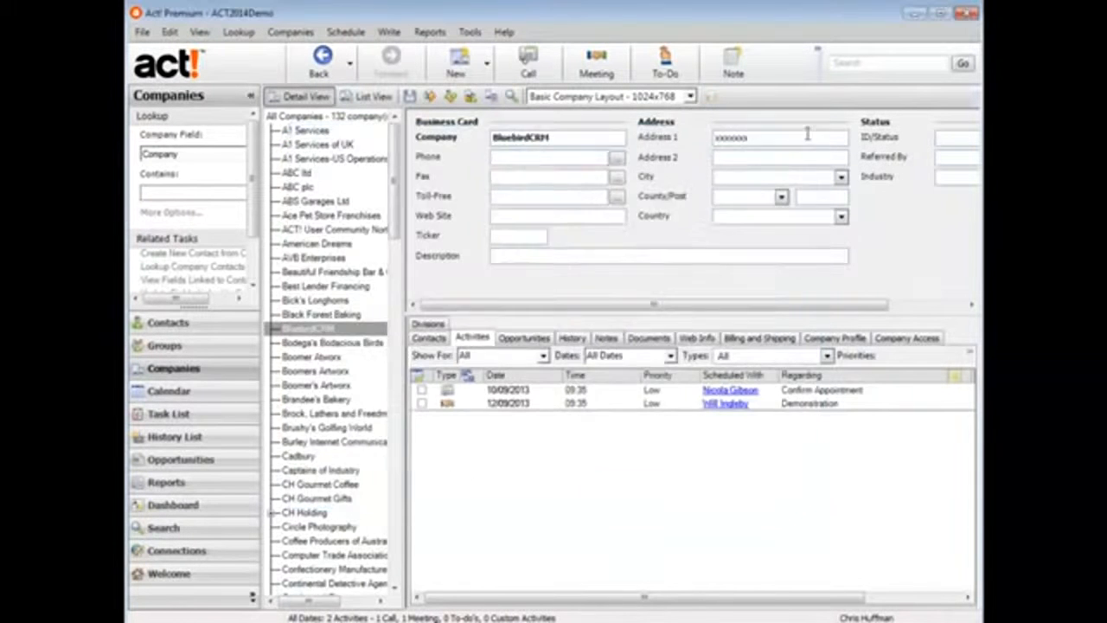